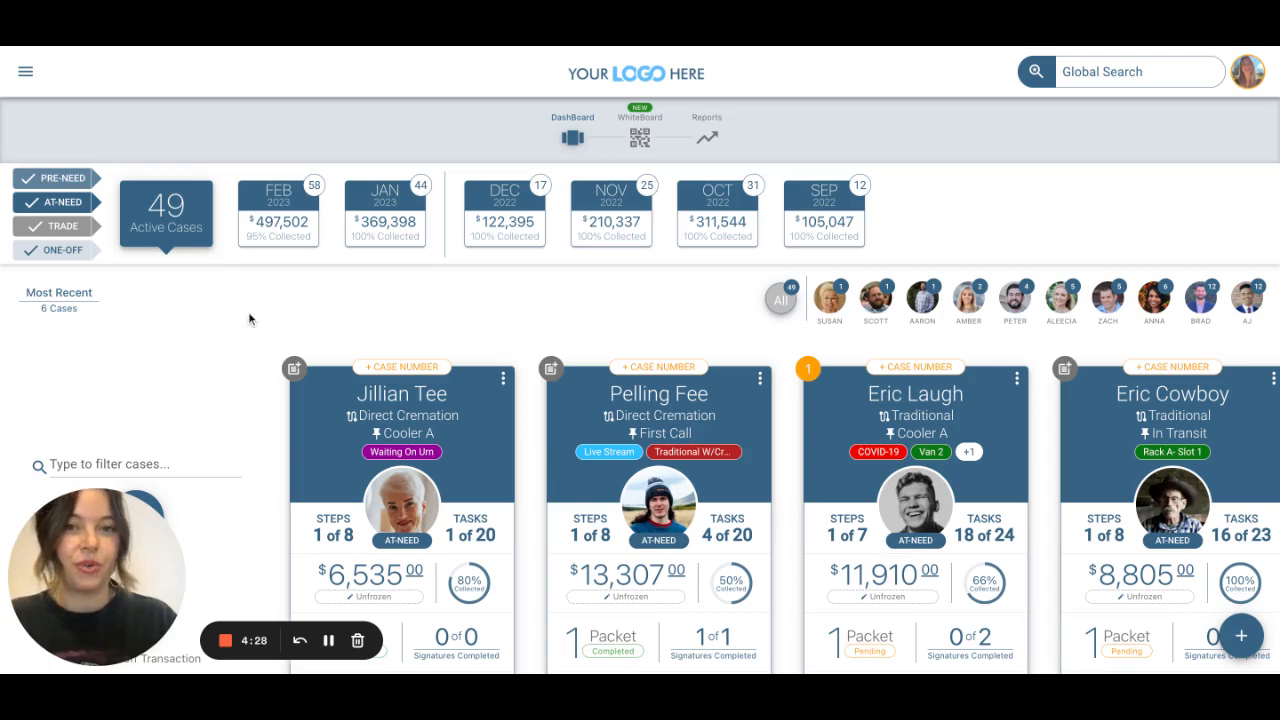
Open the WhiteBoard from the DashBoard.
click(27, 76)
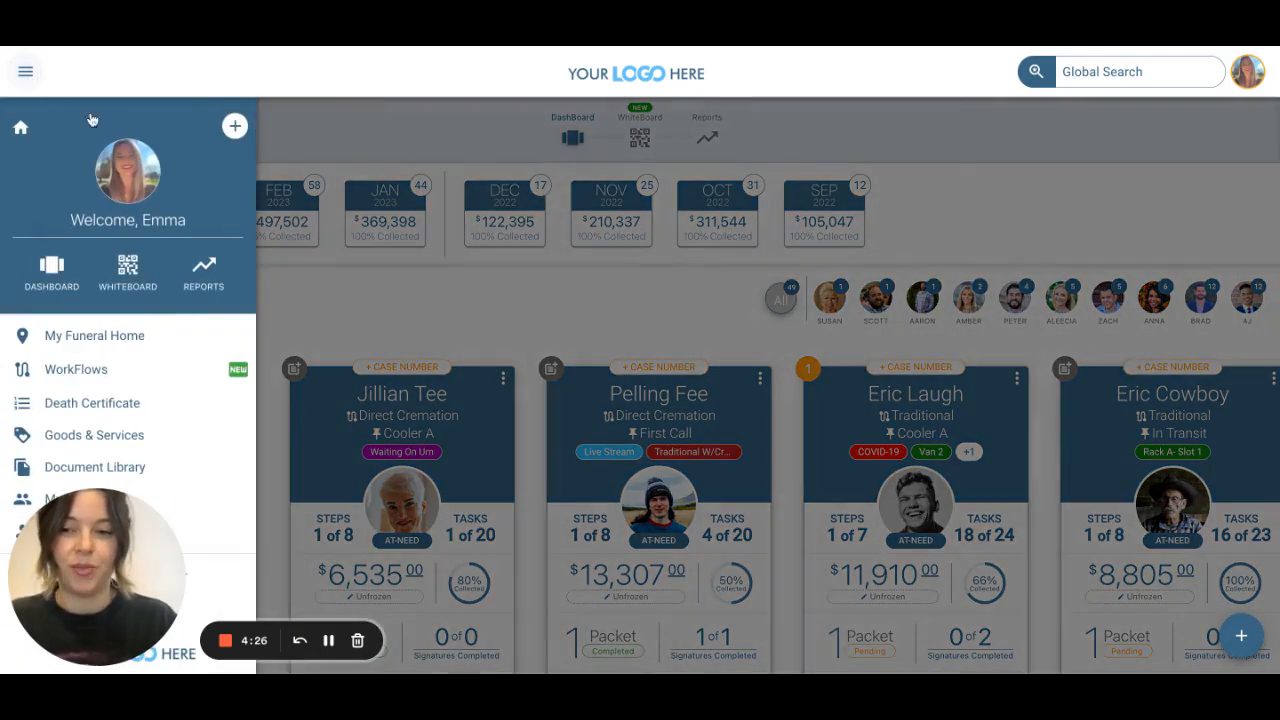
click(128, 268)
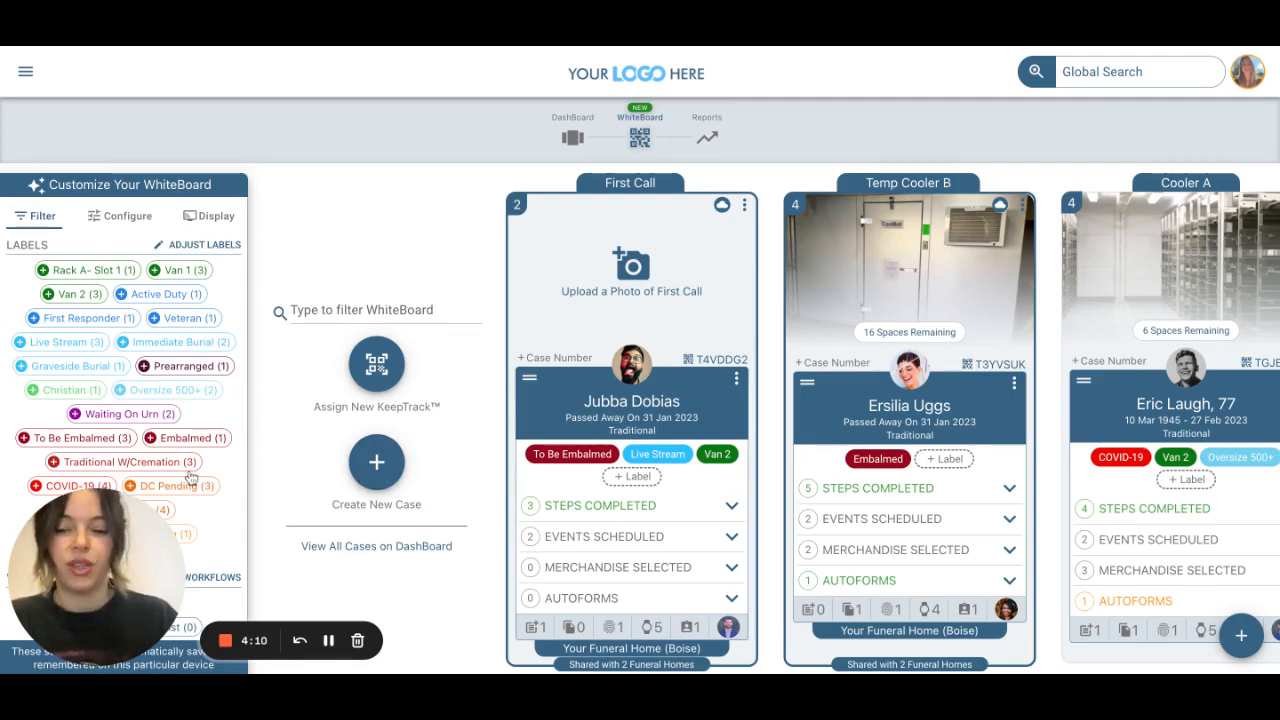
Examine the WhiteBoard customization options for filtering, case card configuration and display, and return to the filters.
scroll(190, 478, down, 6)
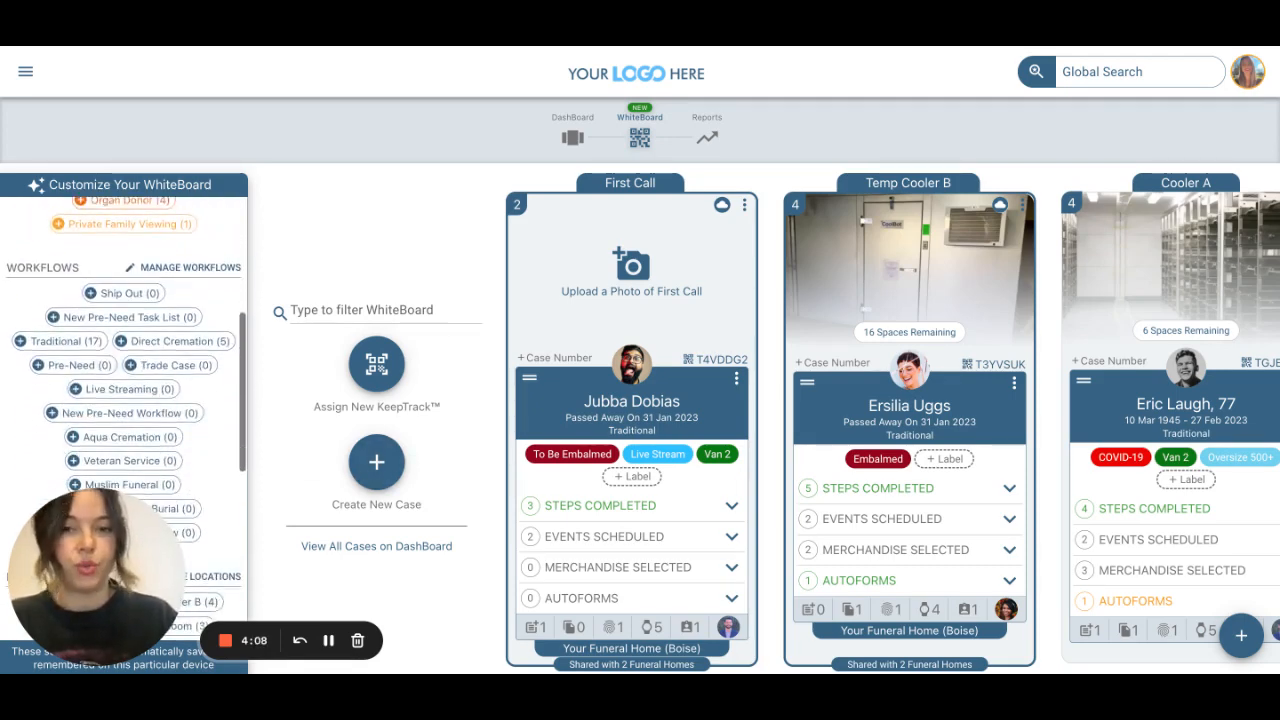
scroll(124, 380, down, 5)
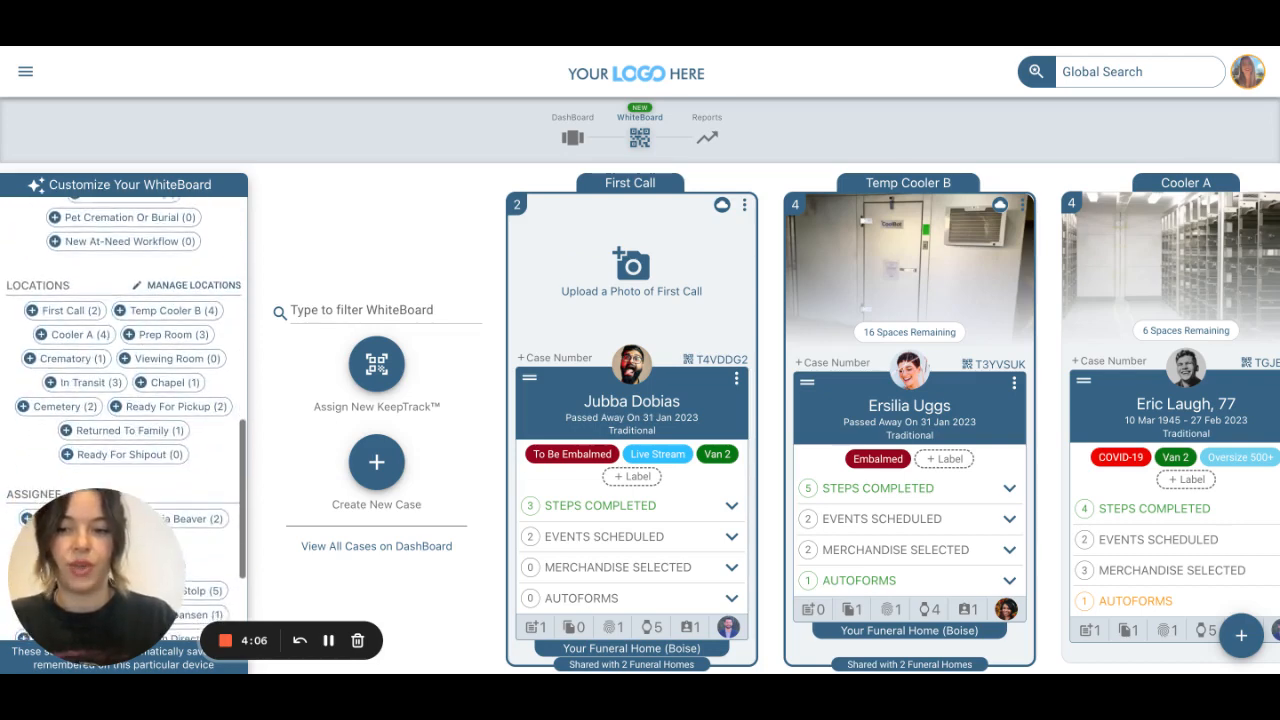
scroll(124, 400, down, 4)
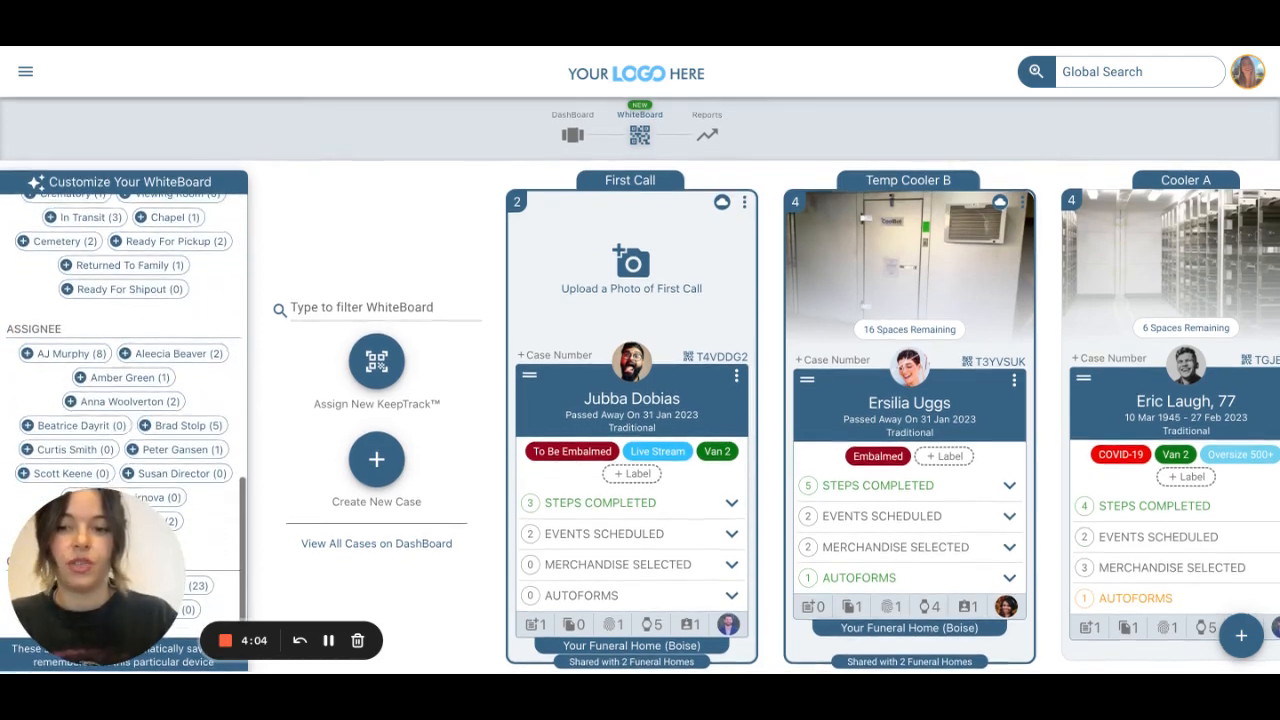
scroll(246, 603, up, 1)
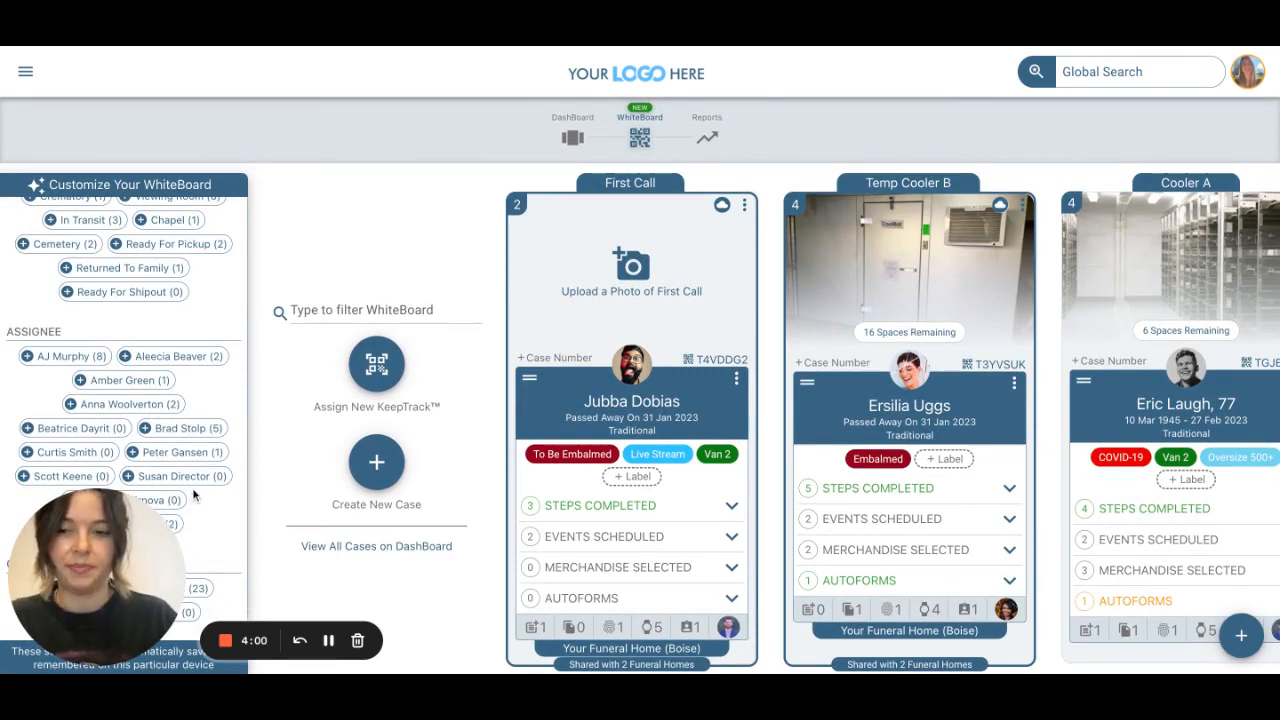
scroll(145, 260, up, 10)
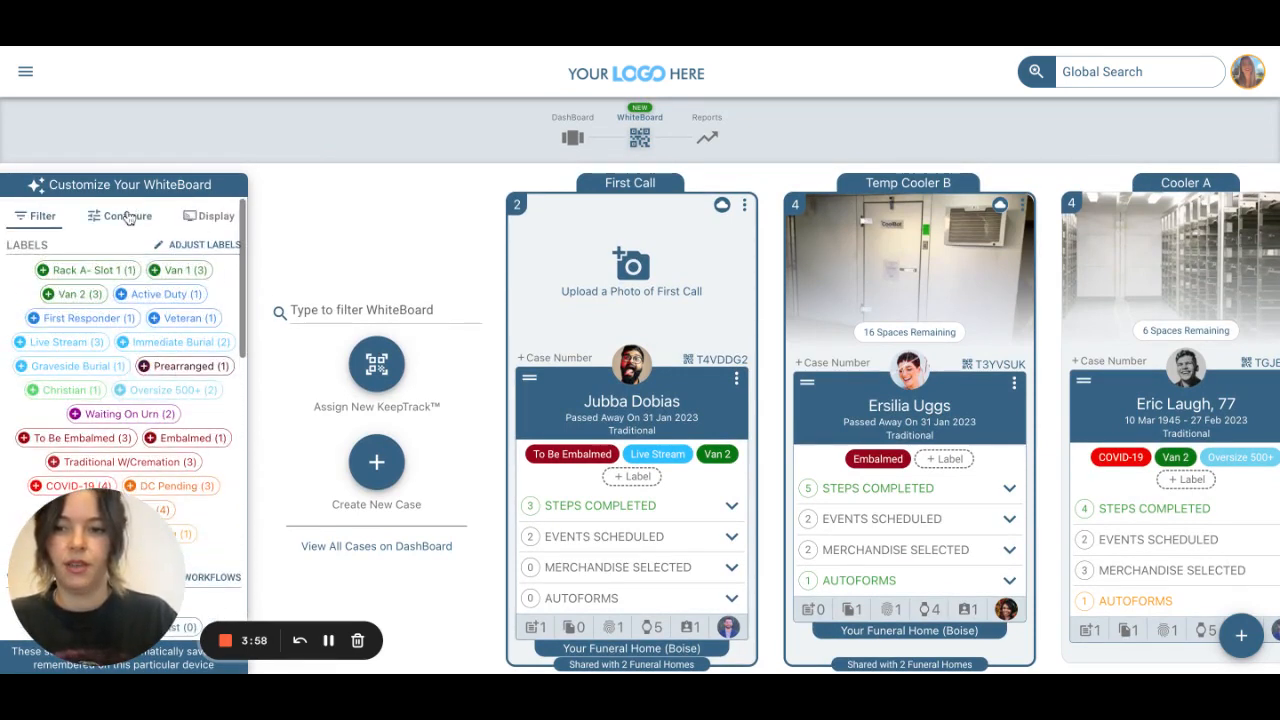
click(127, 216)
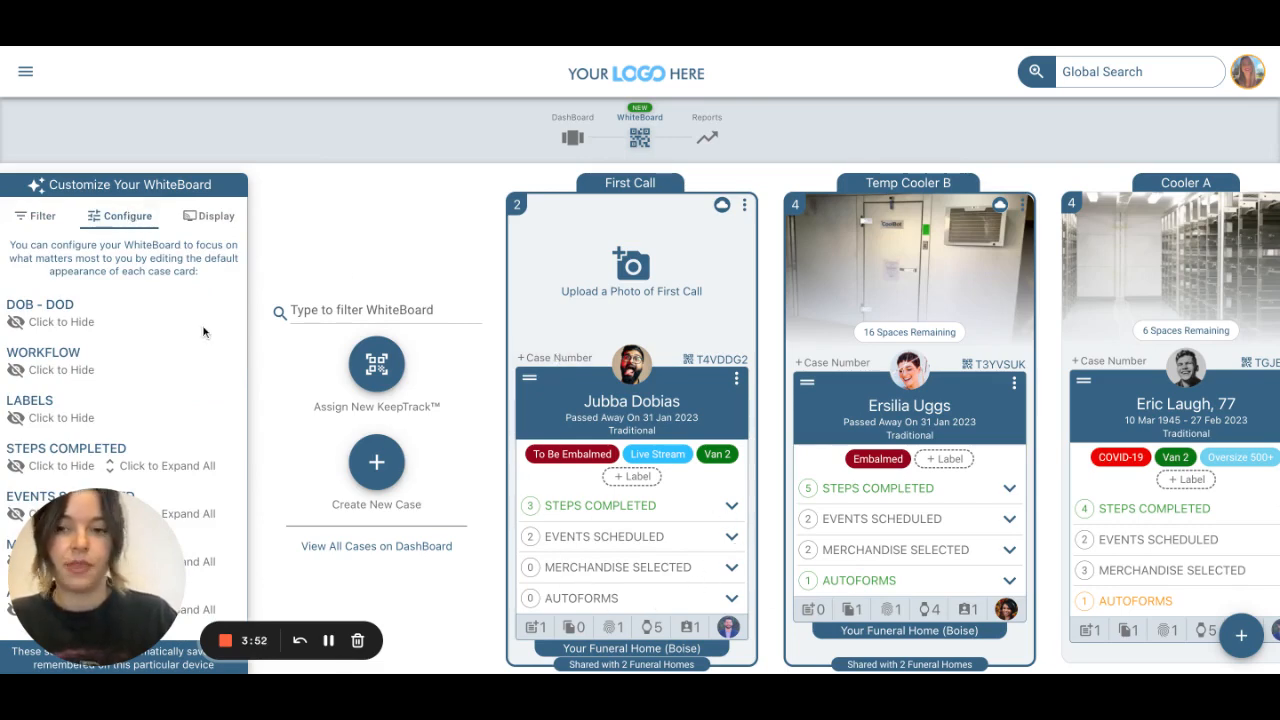
click(200, 230)
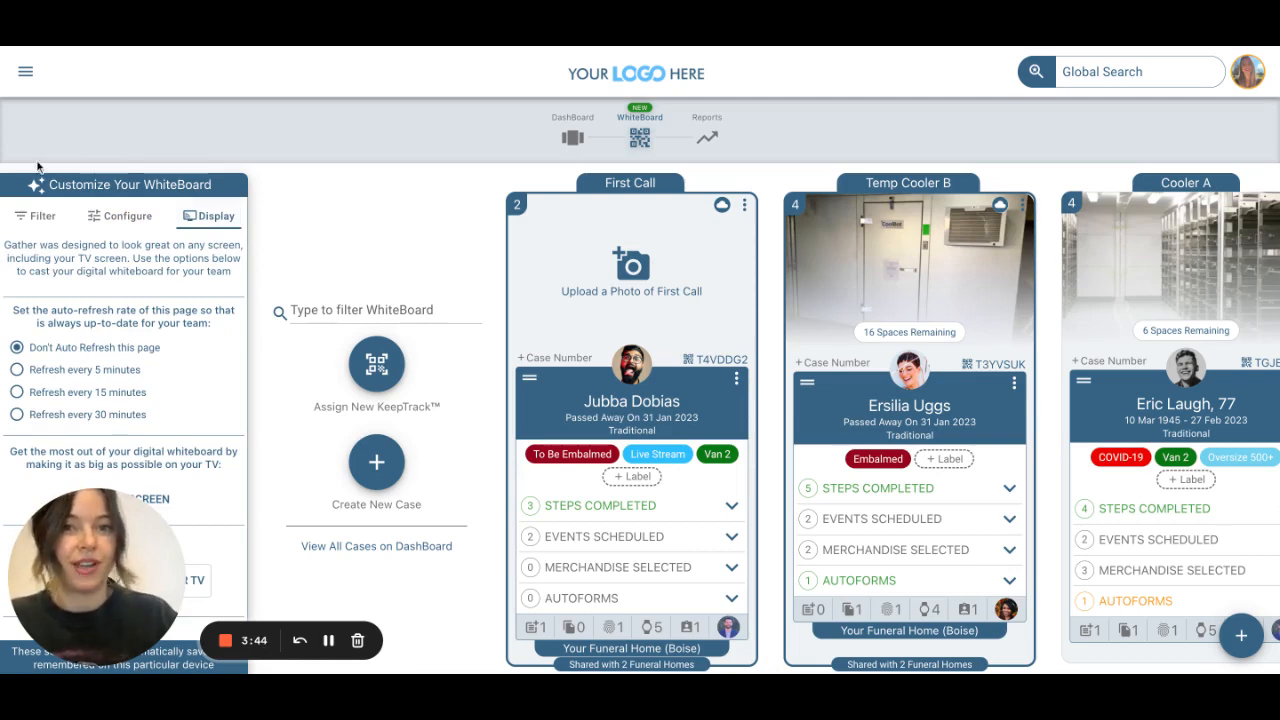
click(40, 218)
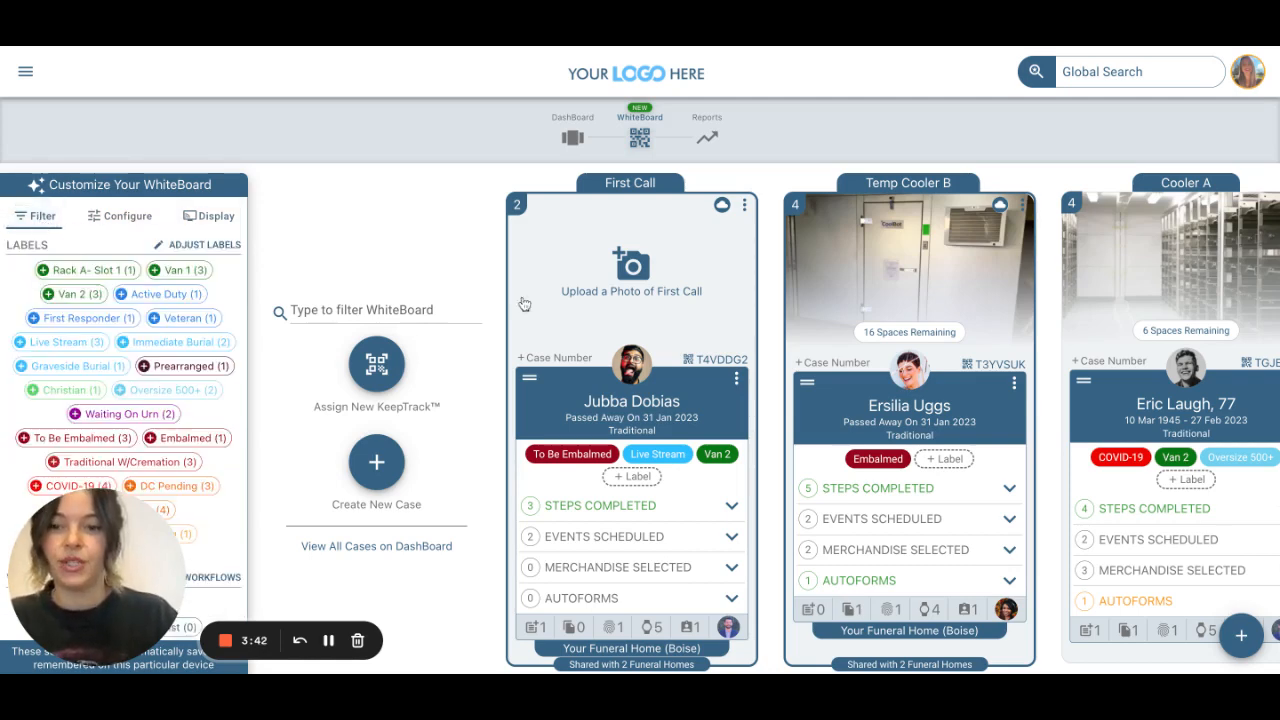
Open bulk editing of the WhiteBoard locations and place Viewing Room ahead of Crematory in the order.
scroll(745, 425, right, 10)
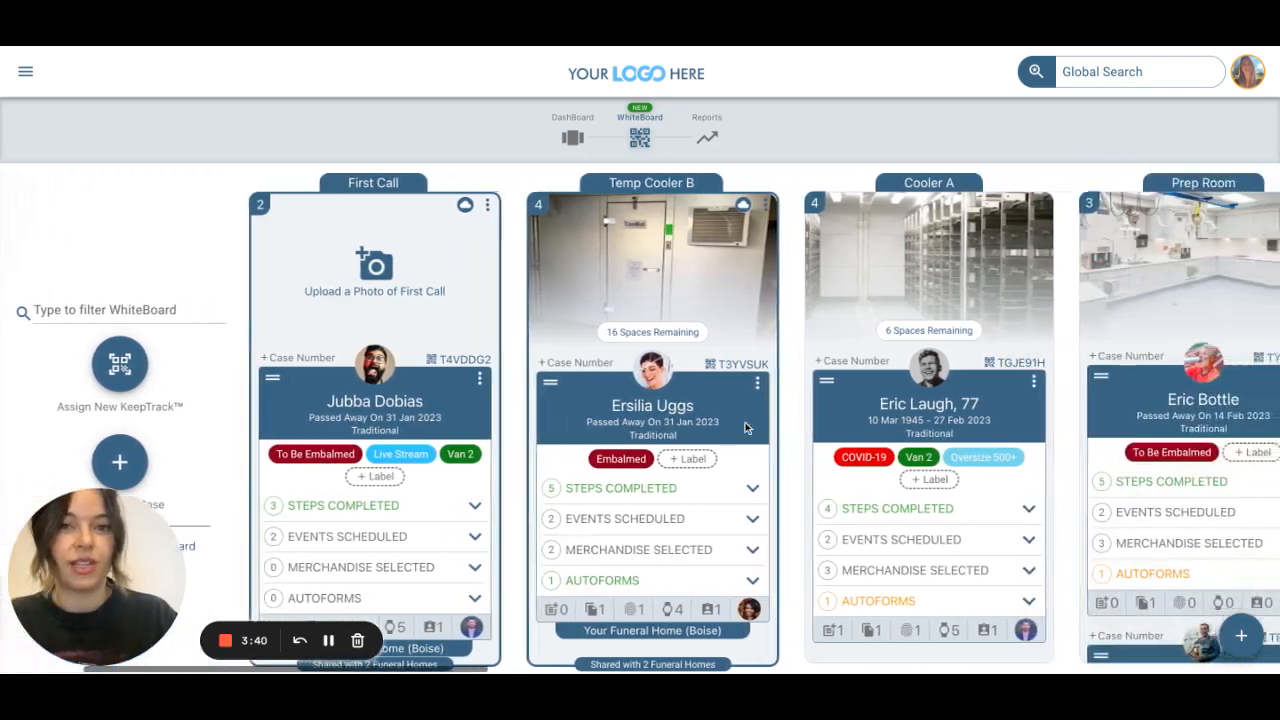
scroll(640, 420, right, 10)
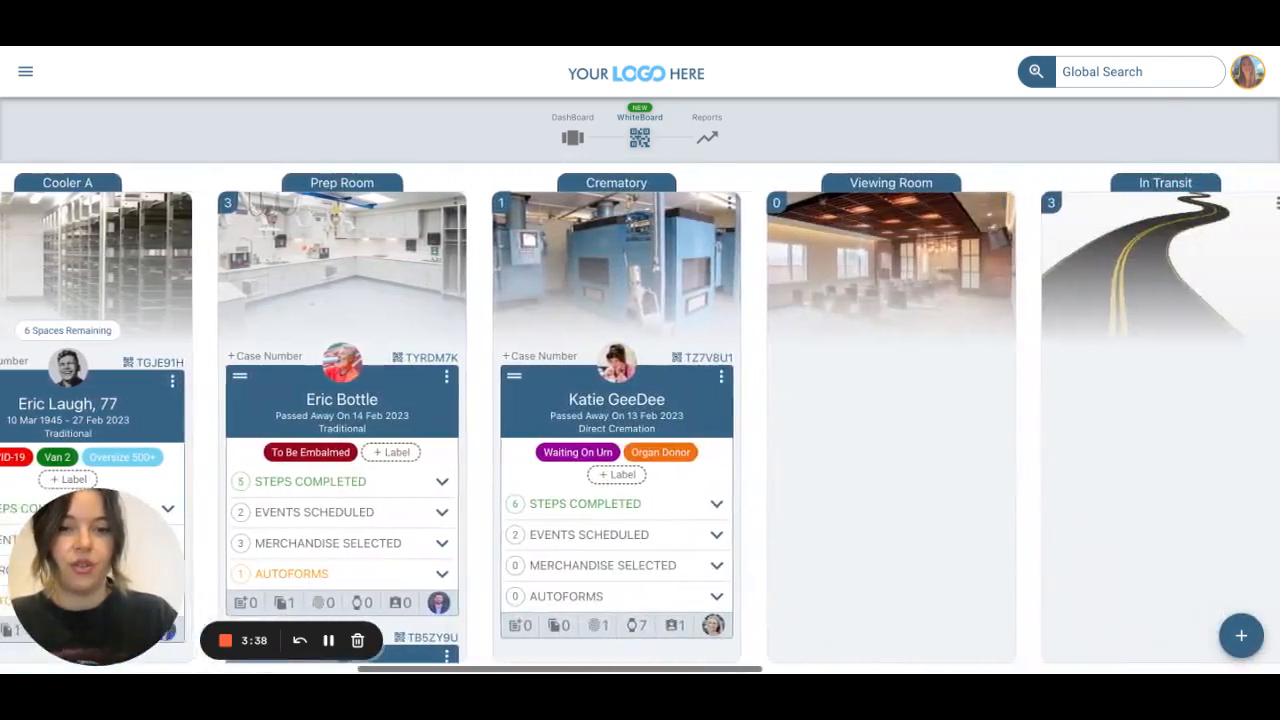
scroll(640, 420, right, 10)
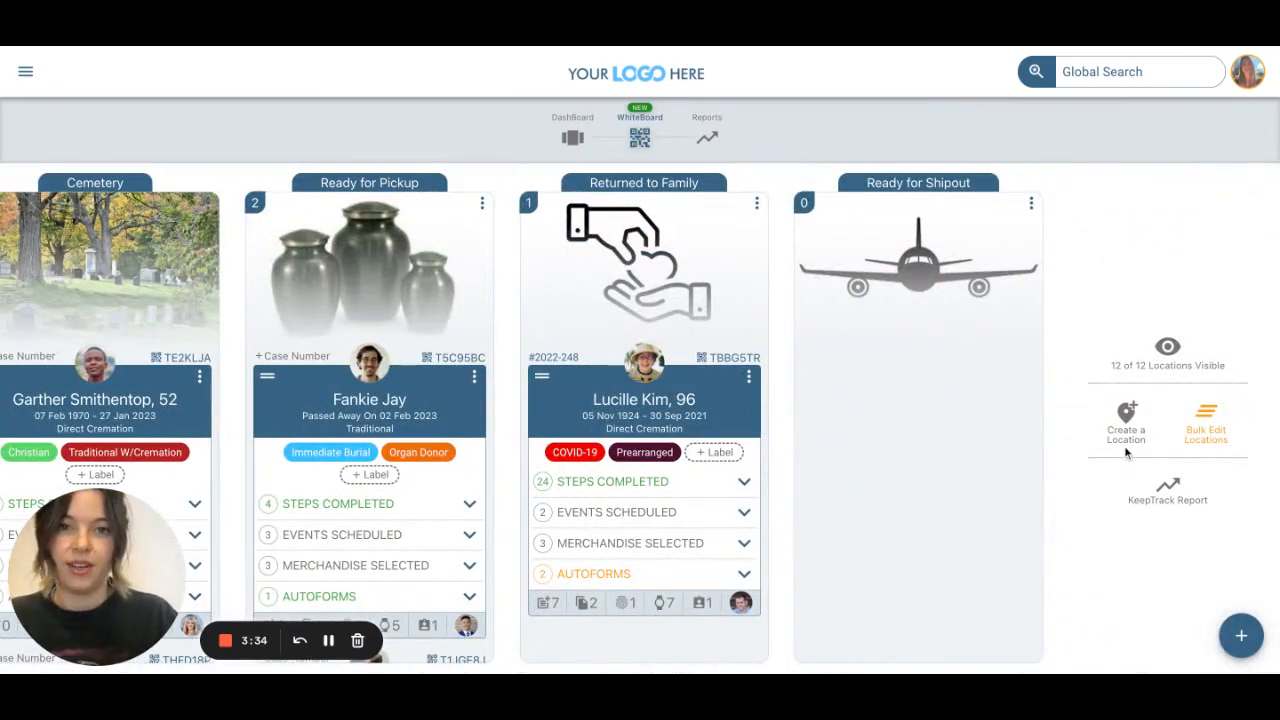
click(1210, 441)
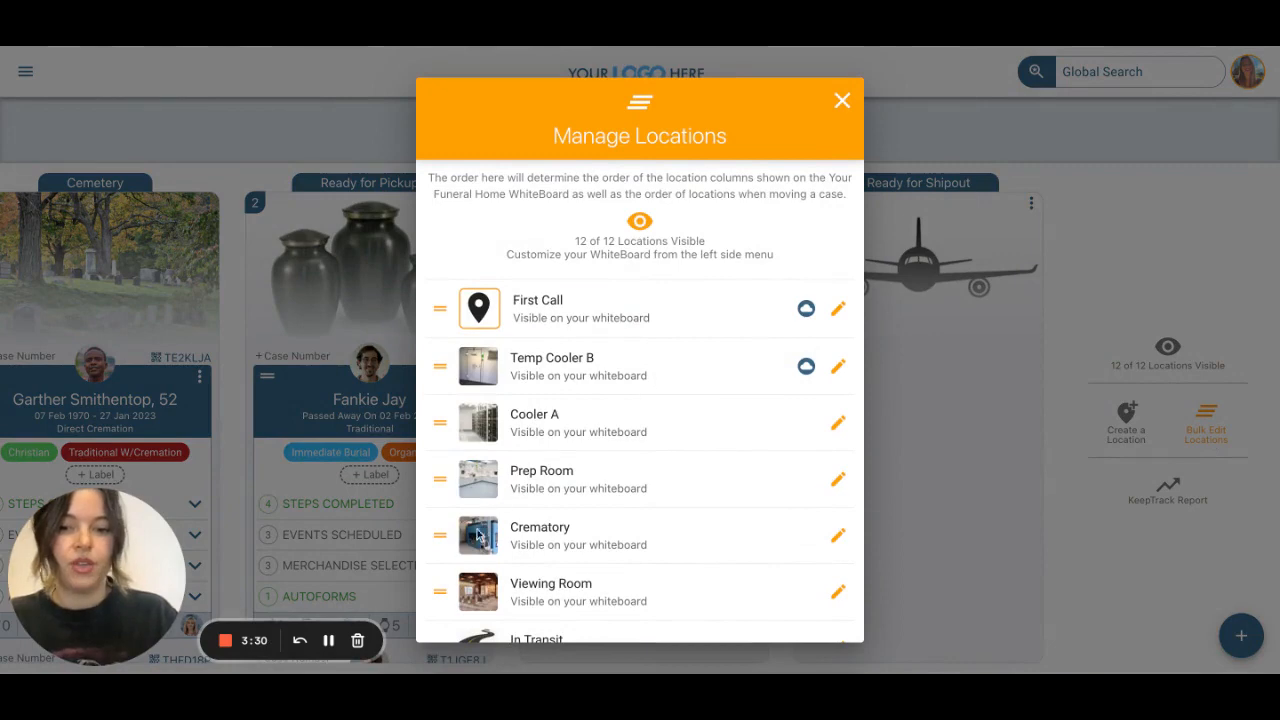
scroll(477, 537, down, 1)
drag(441, 544, 443, 534)
scroll(511, 578, down, 1)
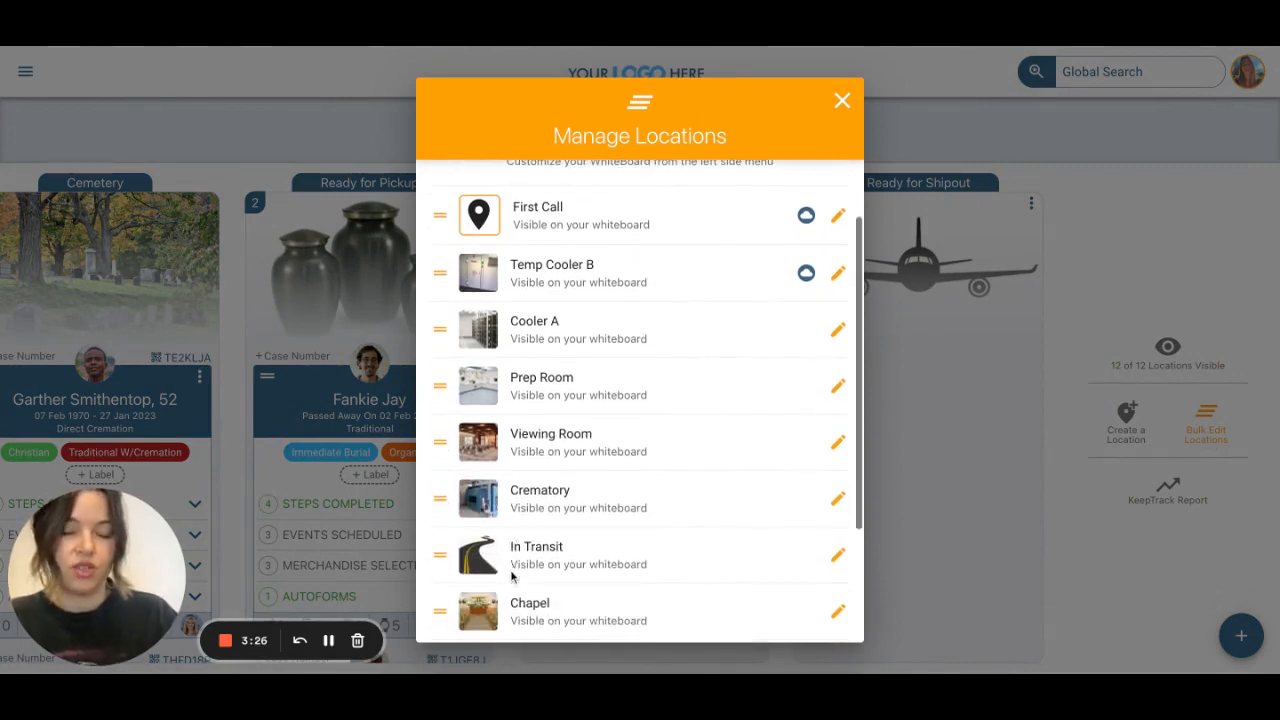
Move the Chapel location ahead of In Transit in the location order.
scroll(511, 575, down, 2)
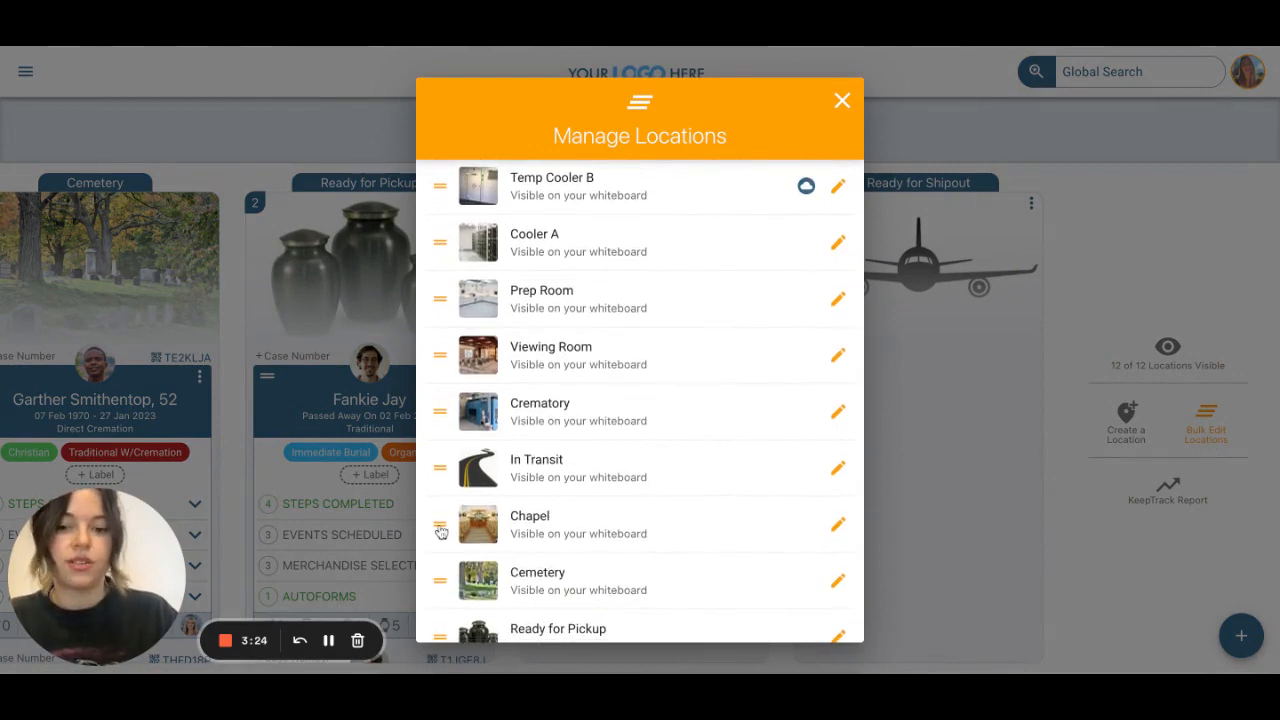
drag(440, 531, 440, 473)
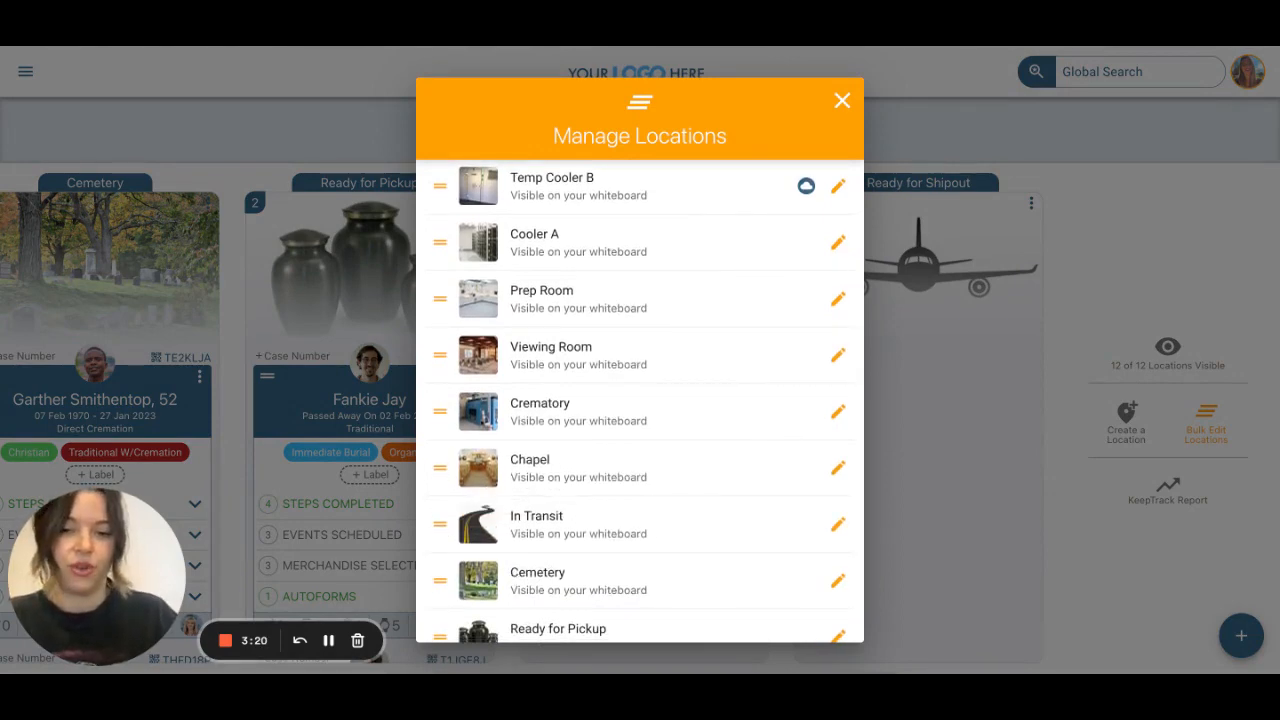
scroll(640, 400, down, 3)
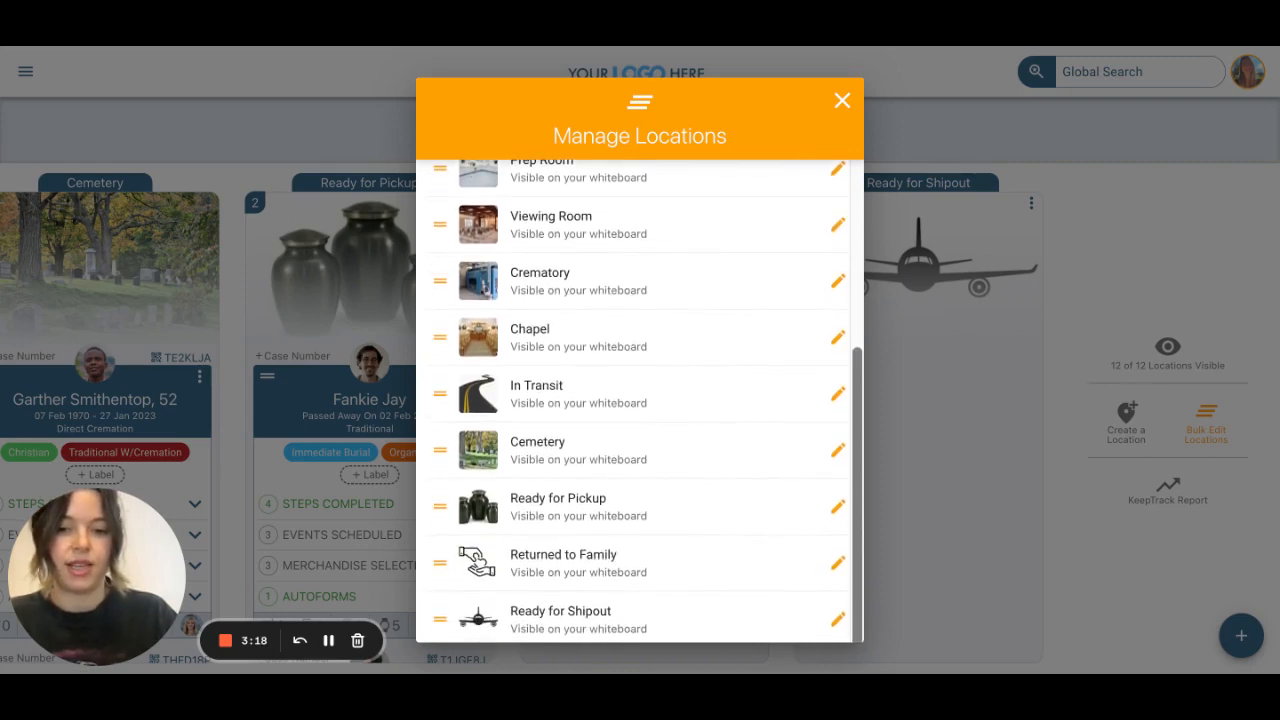
Examine Temp Cooler B's name, address, capacity, image and sharing settings, and close the location manager without editing the details.
scroll(806, 320, up, 5)
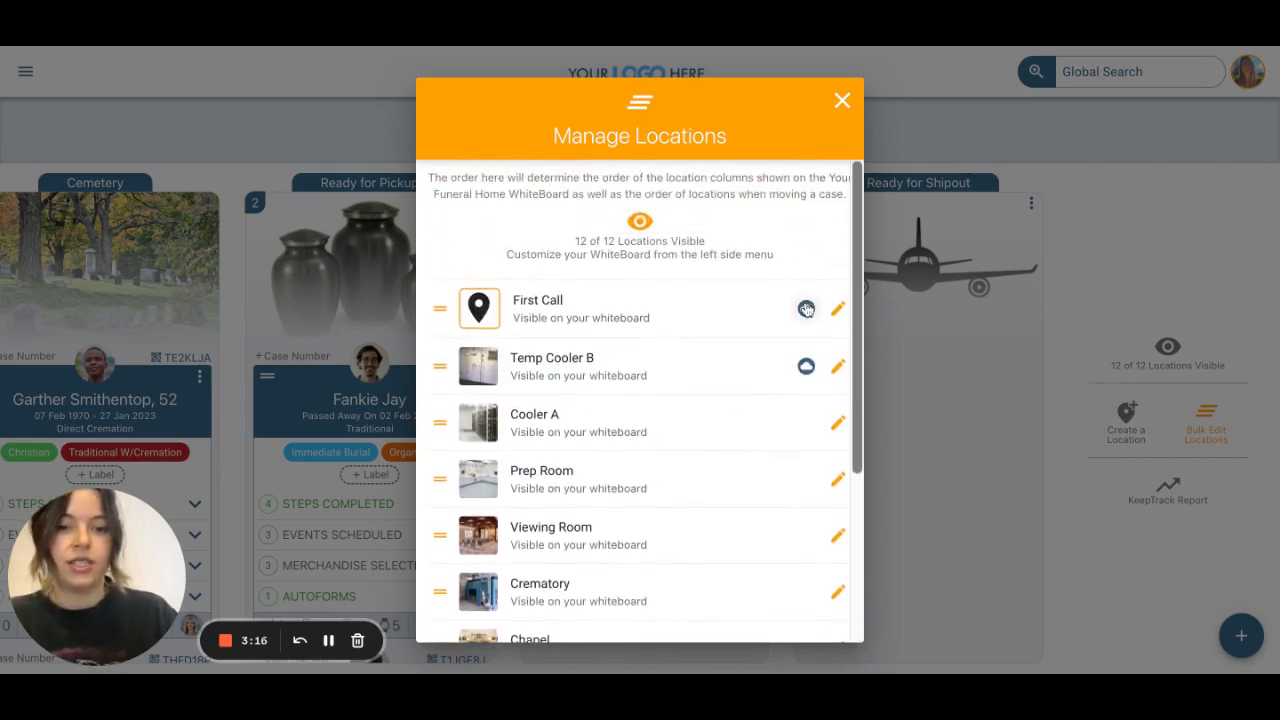
mouse_move(806, 310)
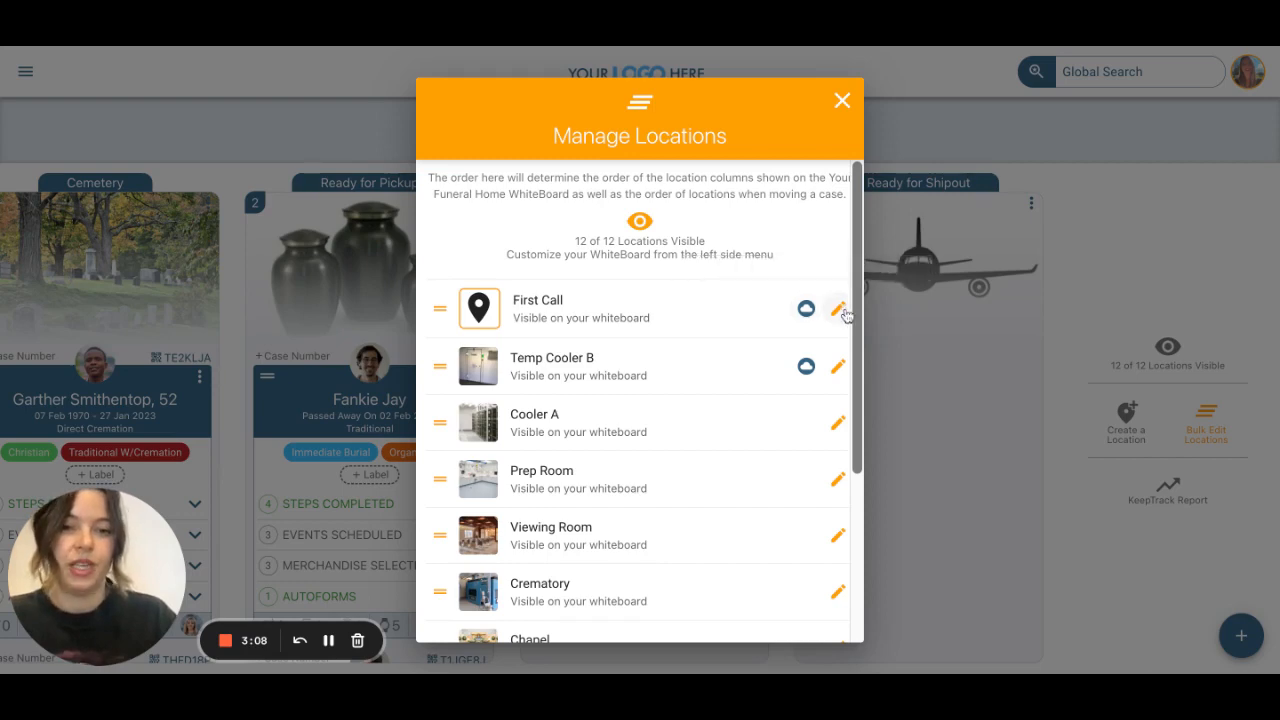
click(838, 366)
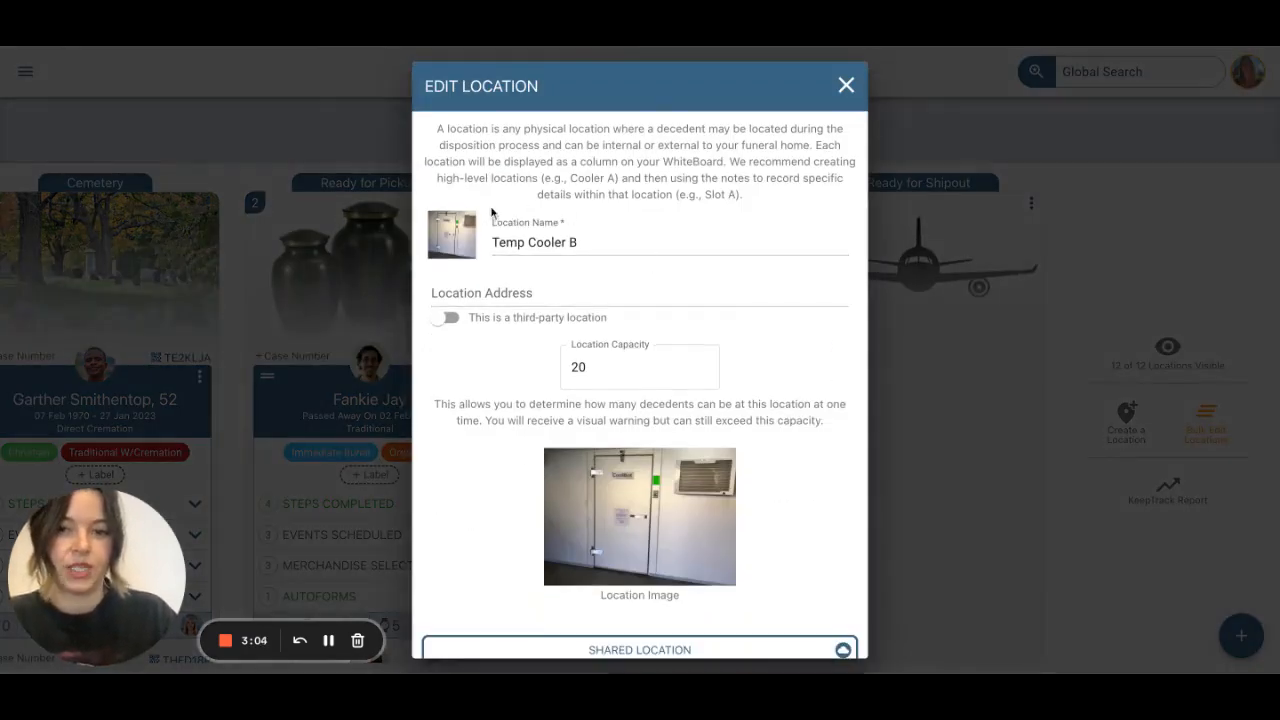
click(602, 239)
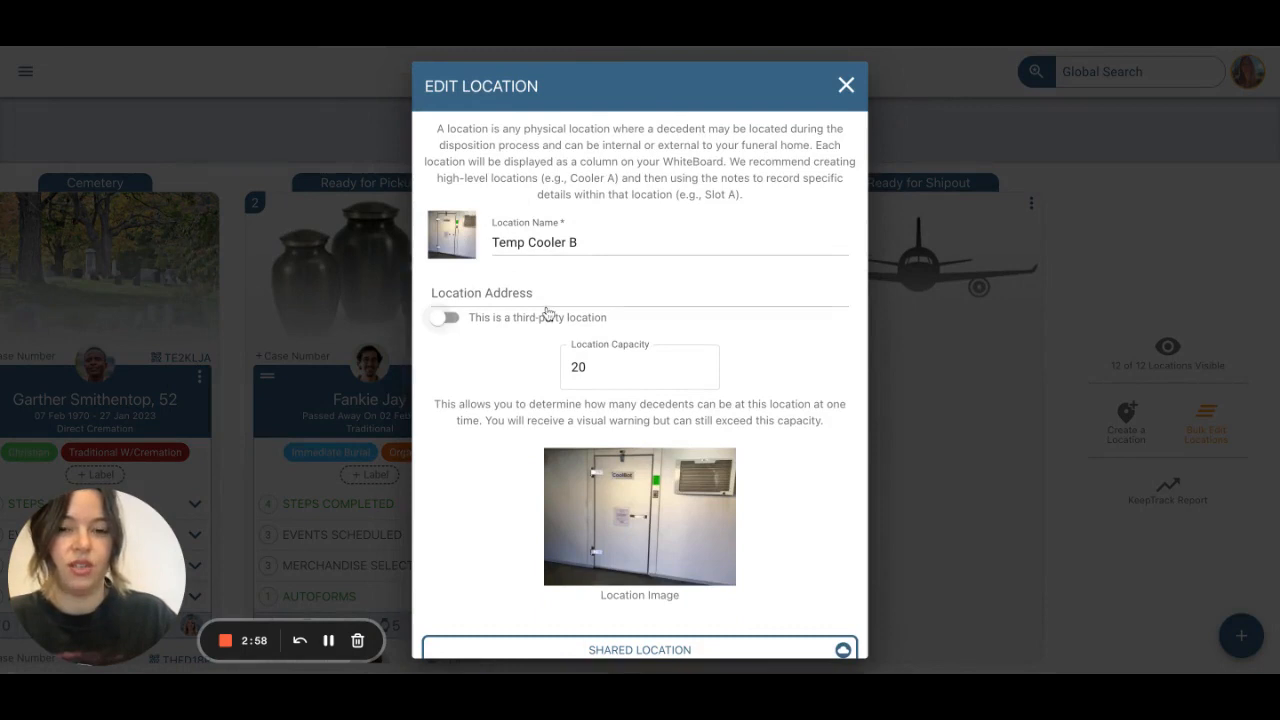
key(Tab)
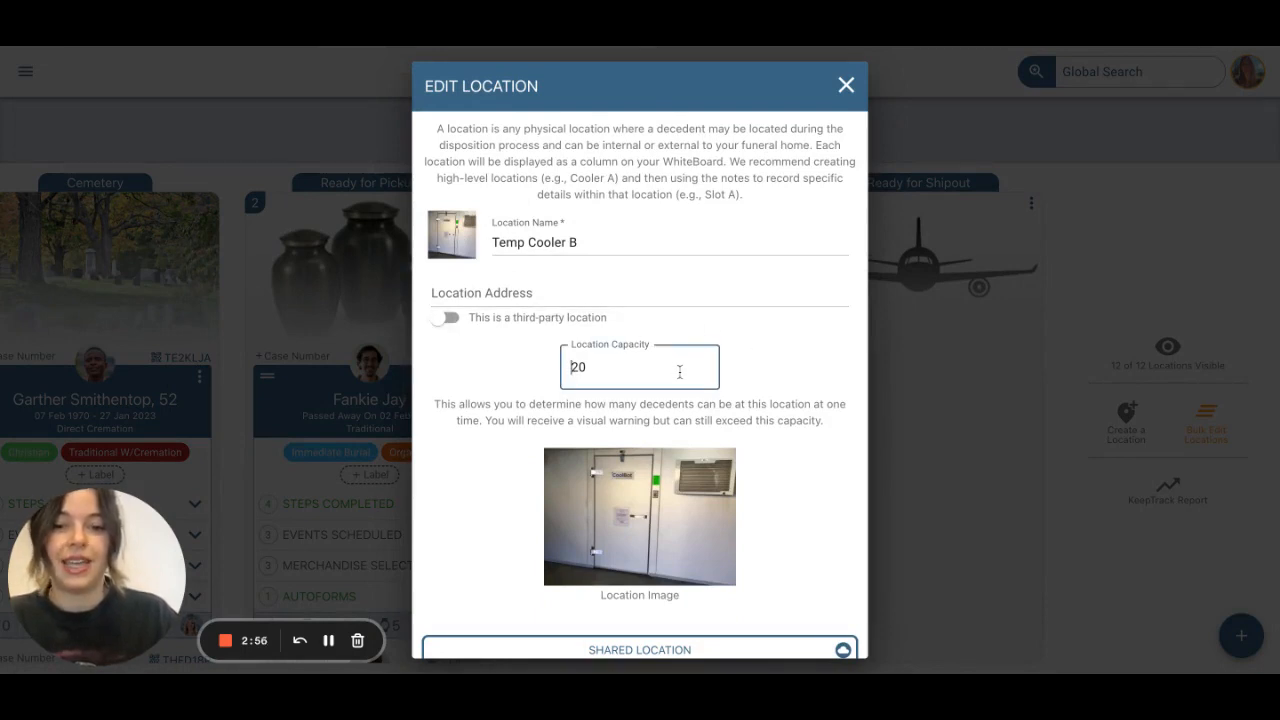
click(736, 375)
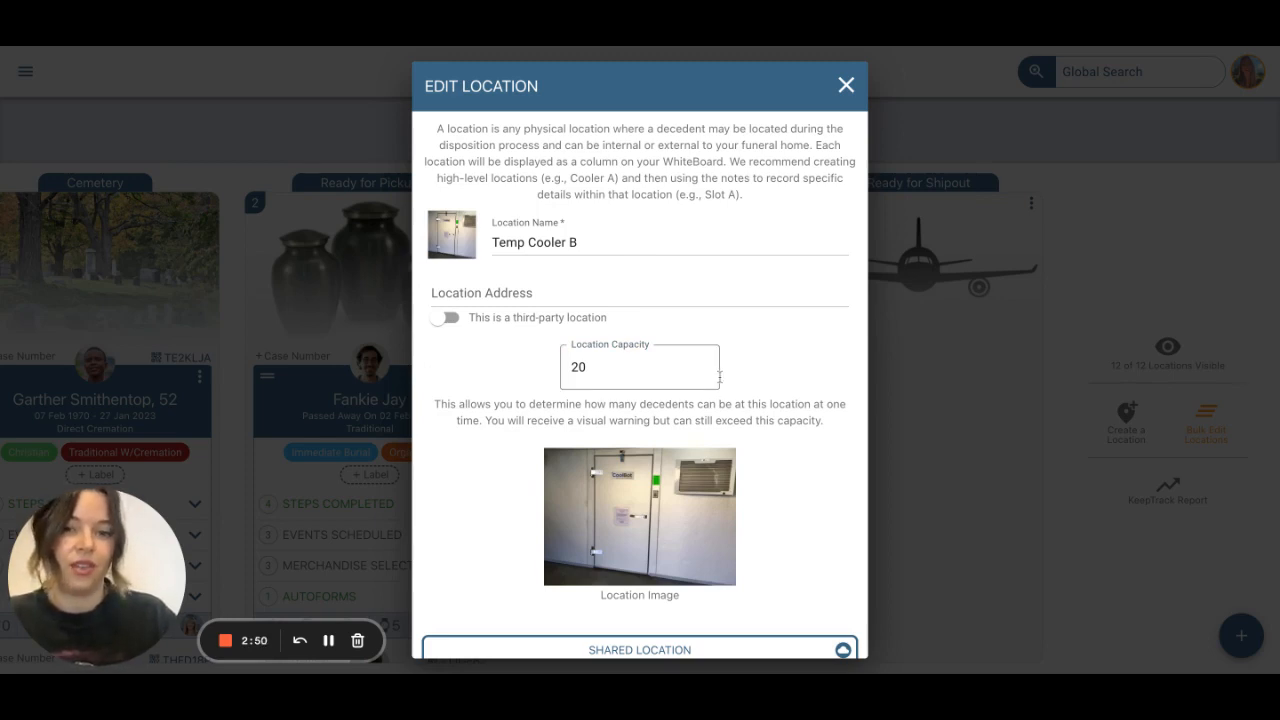
scroll(722, 400, down, 1)
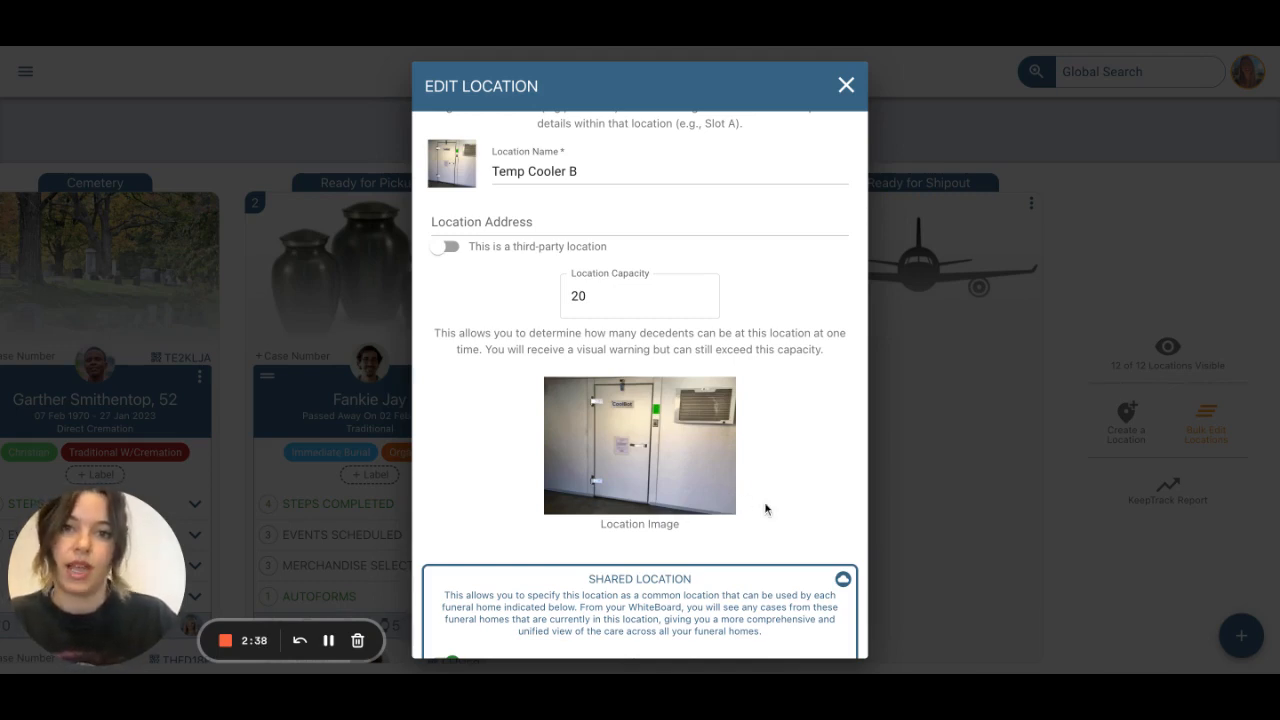
scroll(513, 461, down, 3)
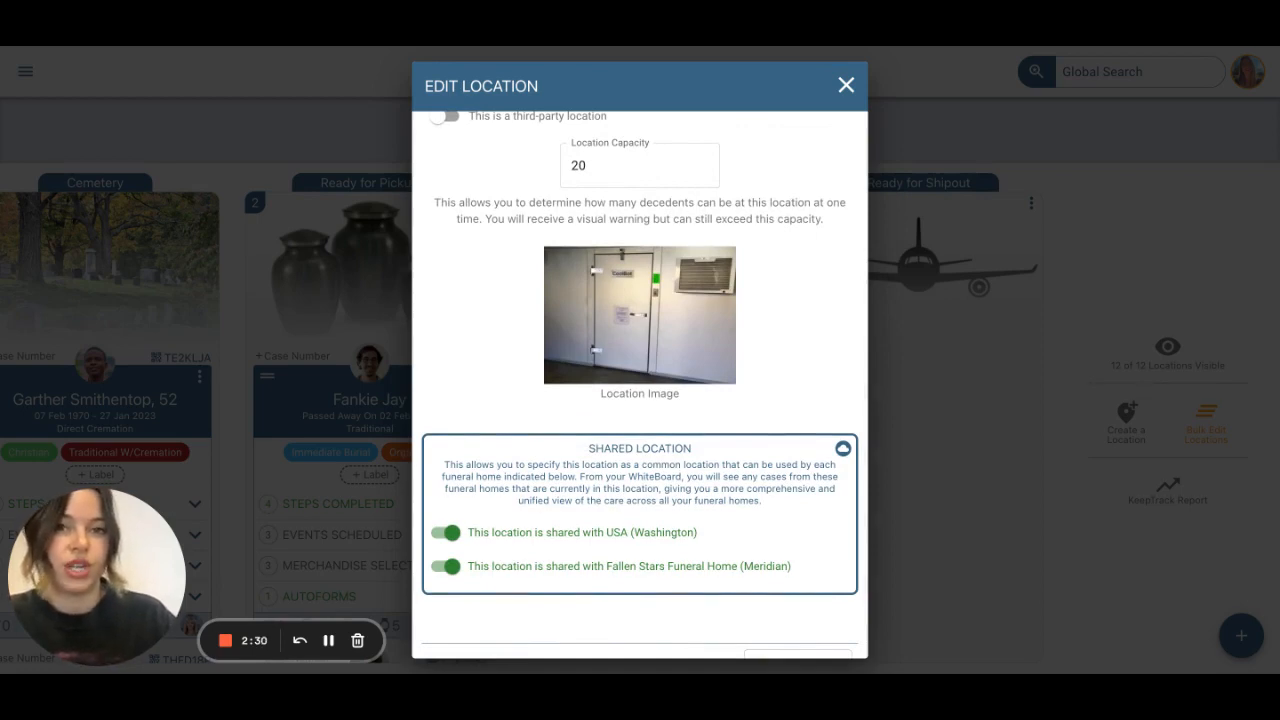
scroll(826, 208, down, 2)
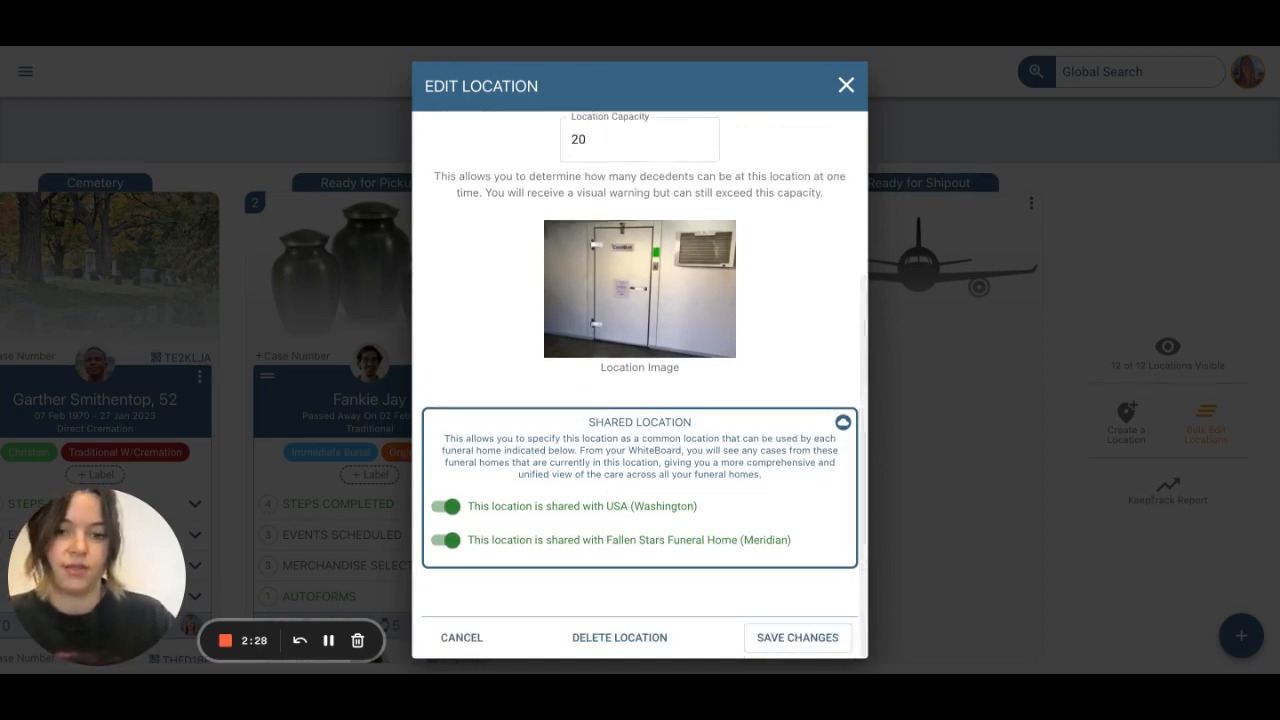
click(846, 87)
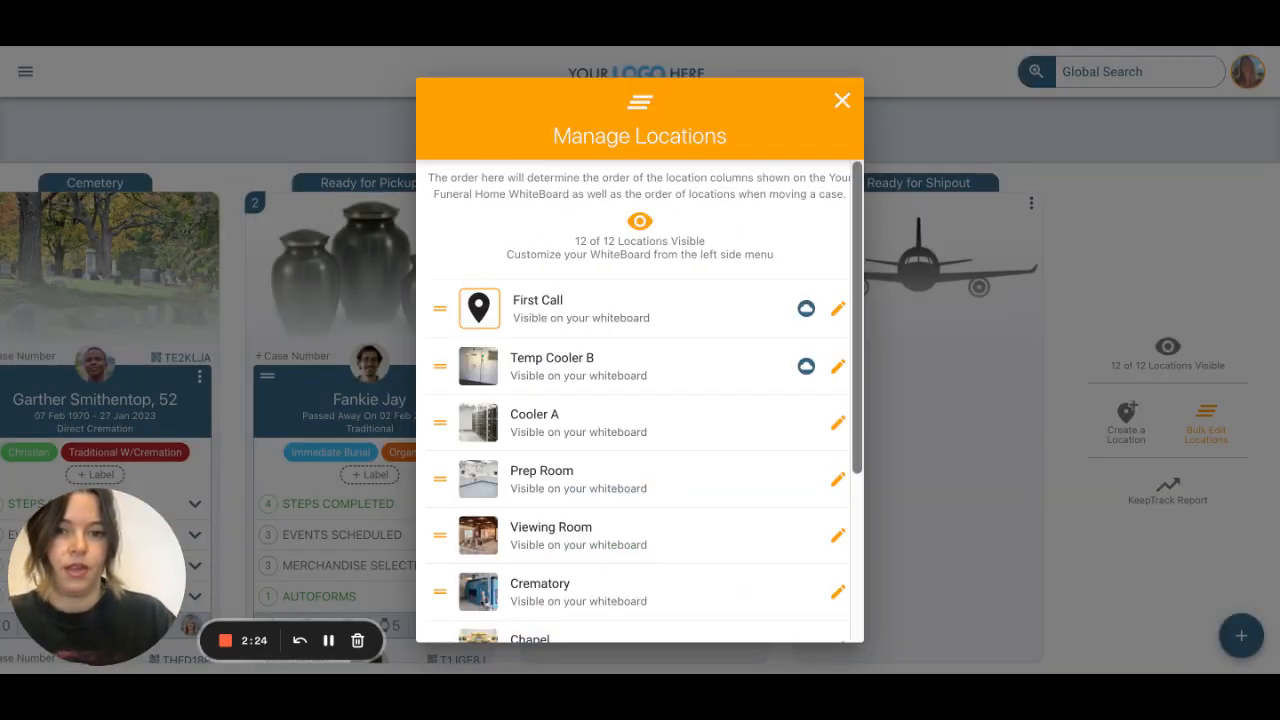
click(842, 98)
Open the Chapel location's details from its WhiteBoard column, examine the capacity and sharing options, and close them without saving.
scroll(412, 341, left, 10)
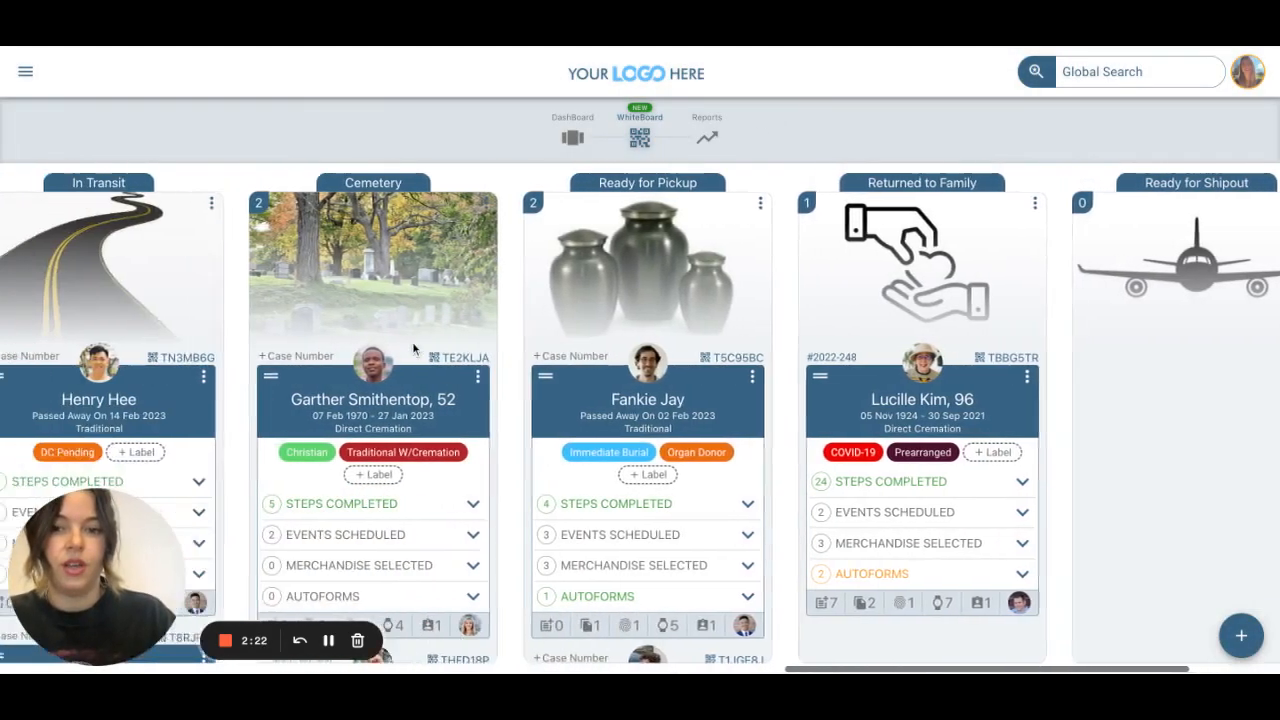
scroll(413, 347, left, 5)
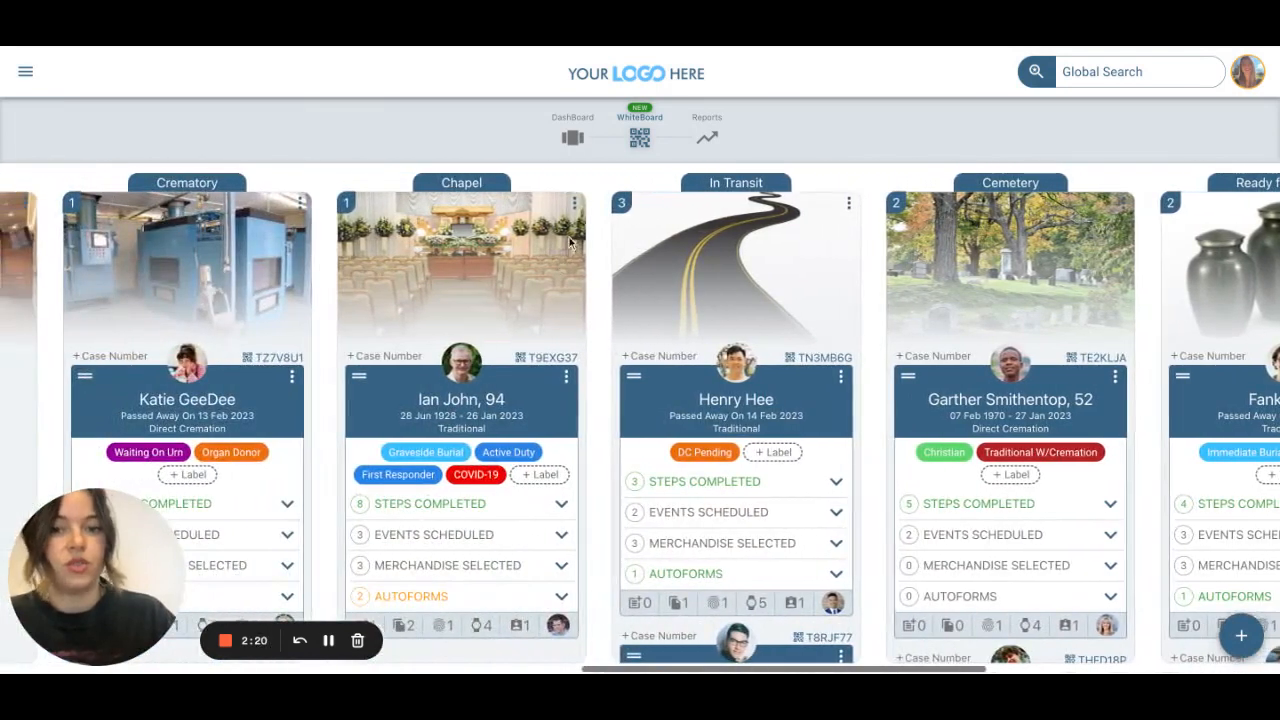
click(574, 206)
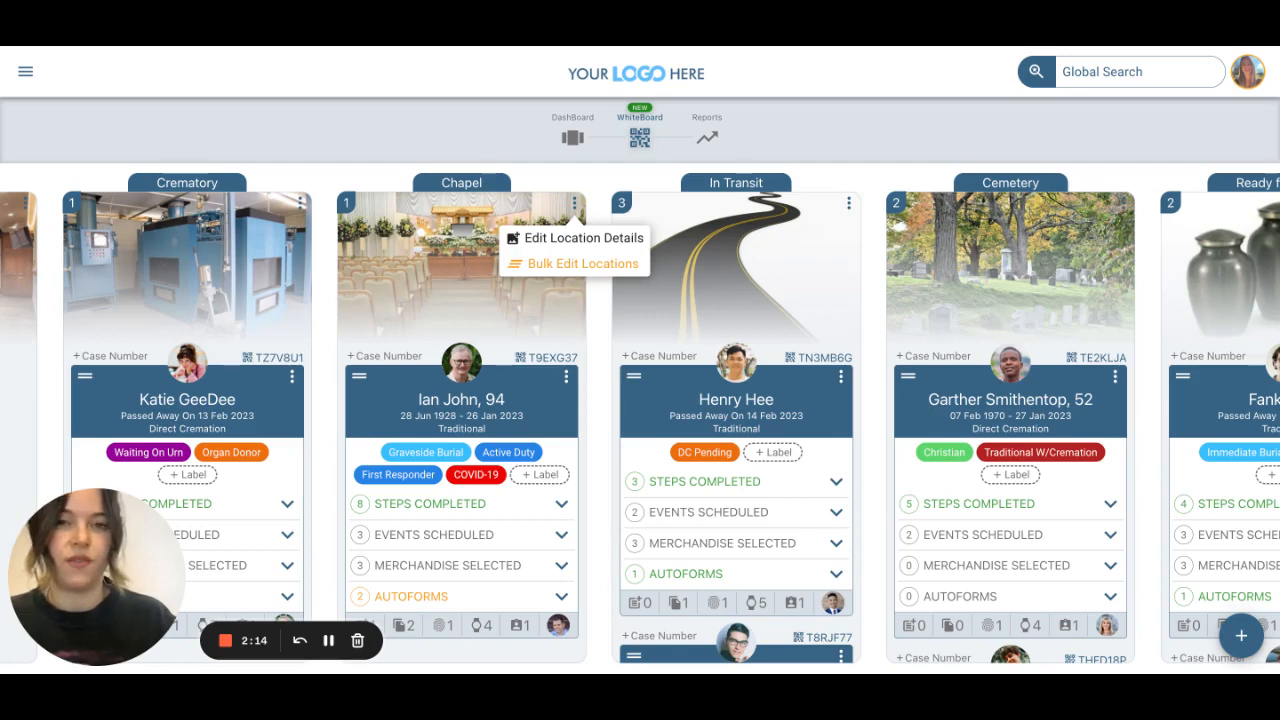
click(559, 247)
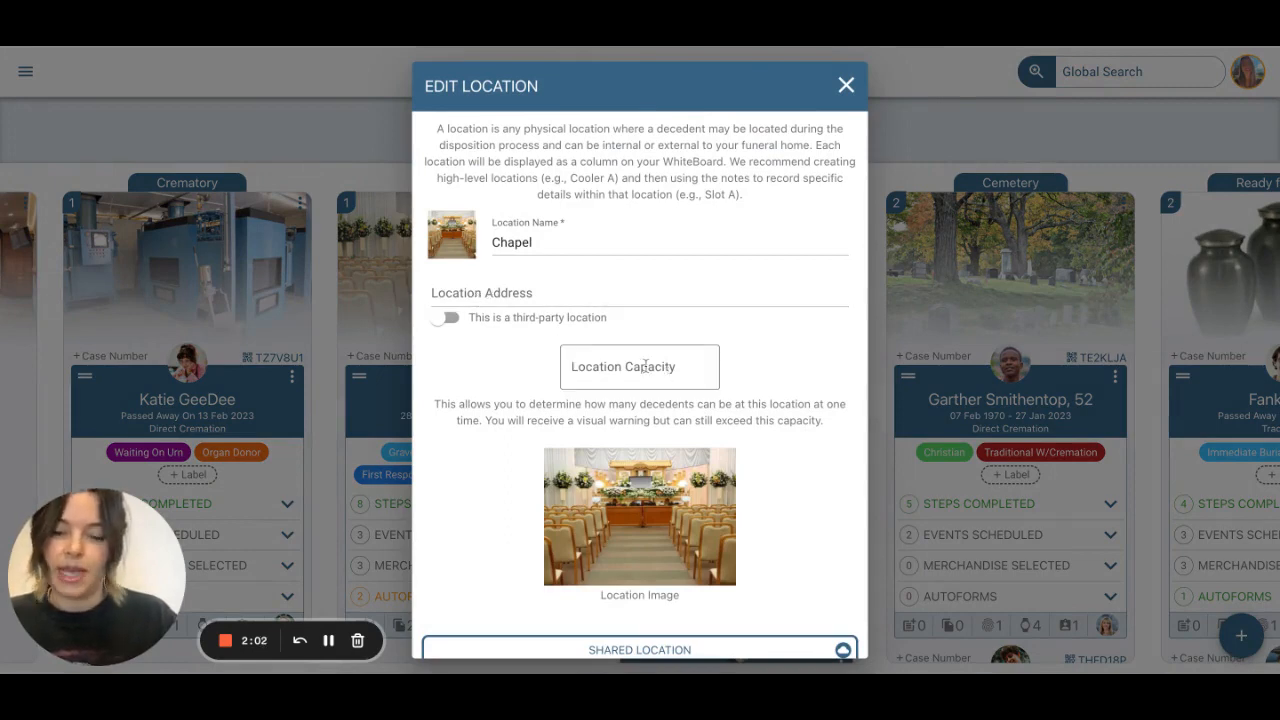
scroll(504, 353, down, 3)
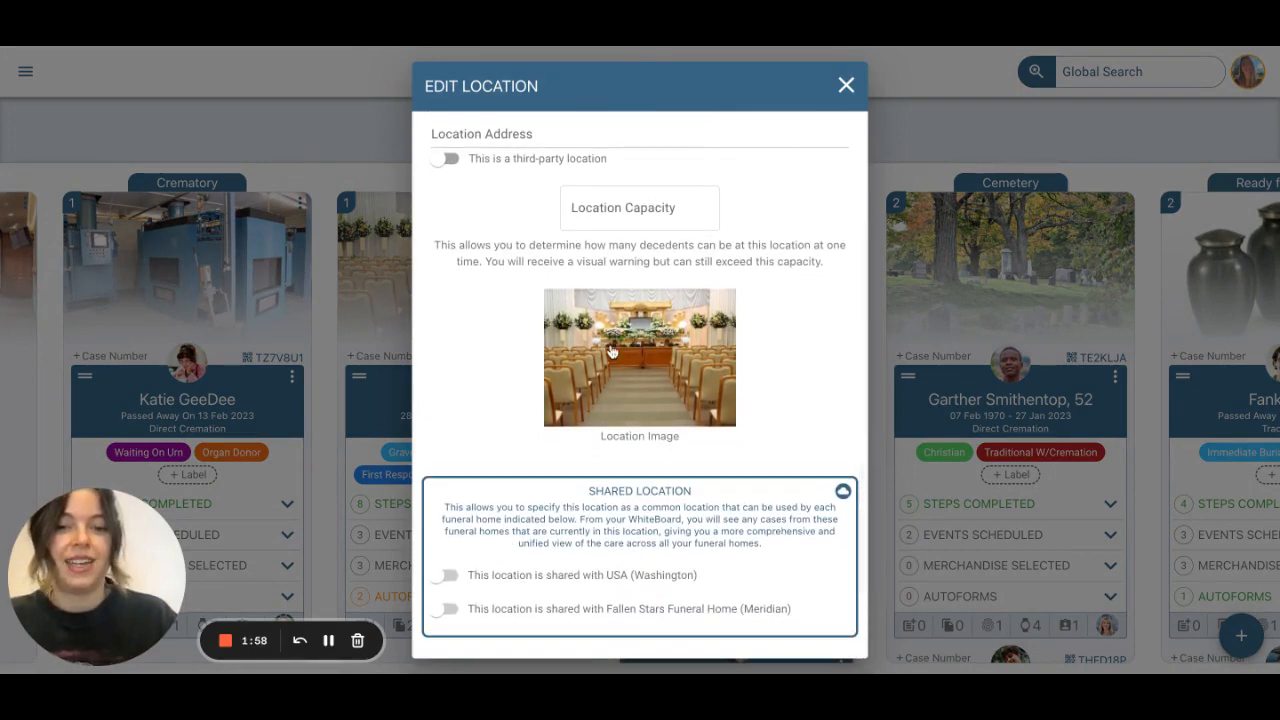
scroll(691, 610, down, 1)
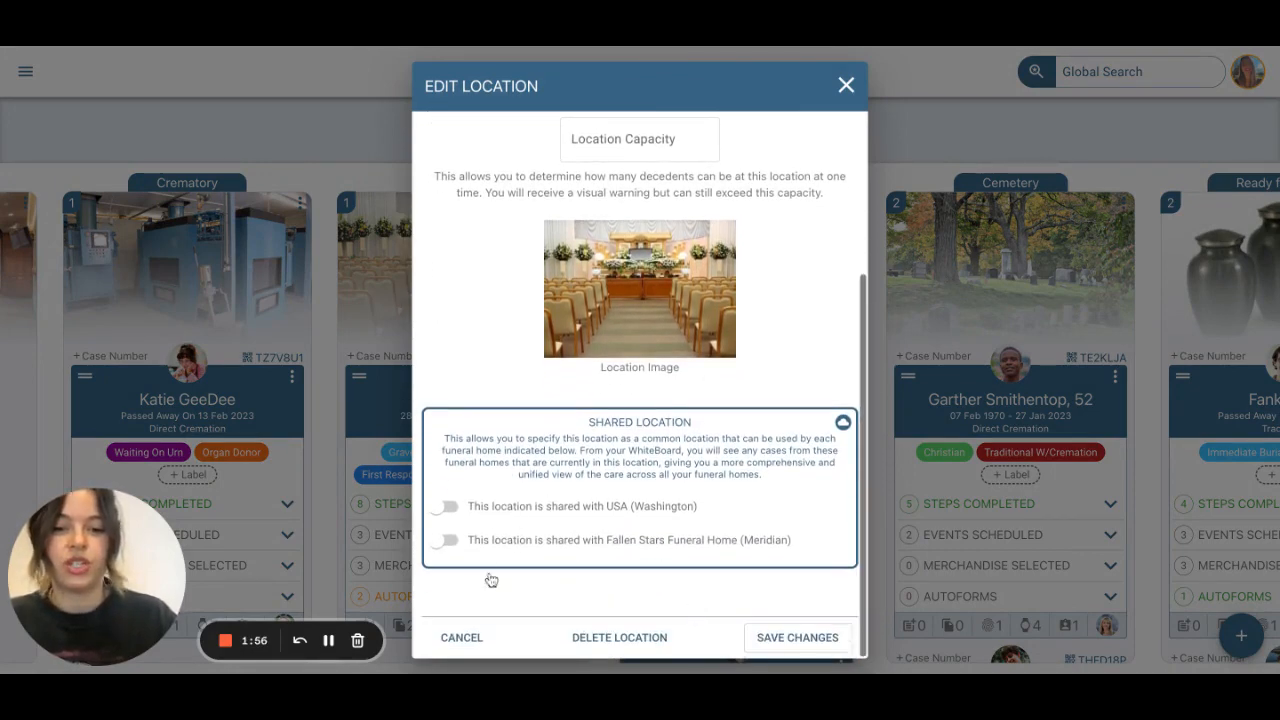
click(845, 85)
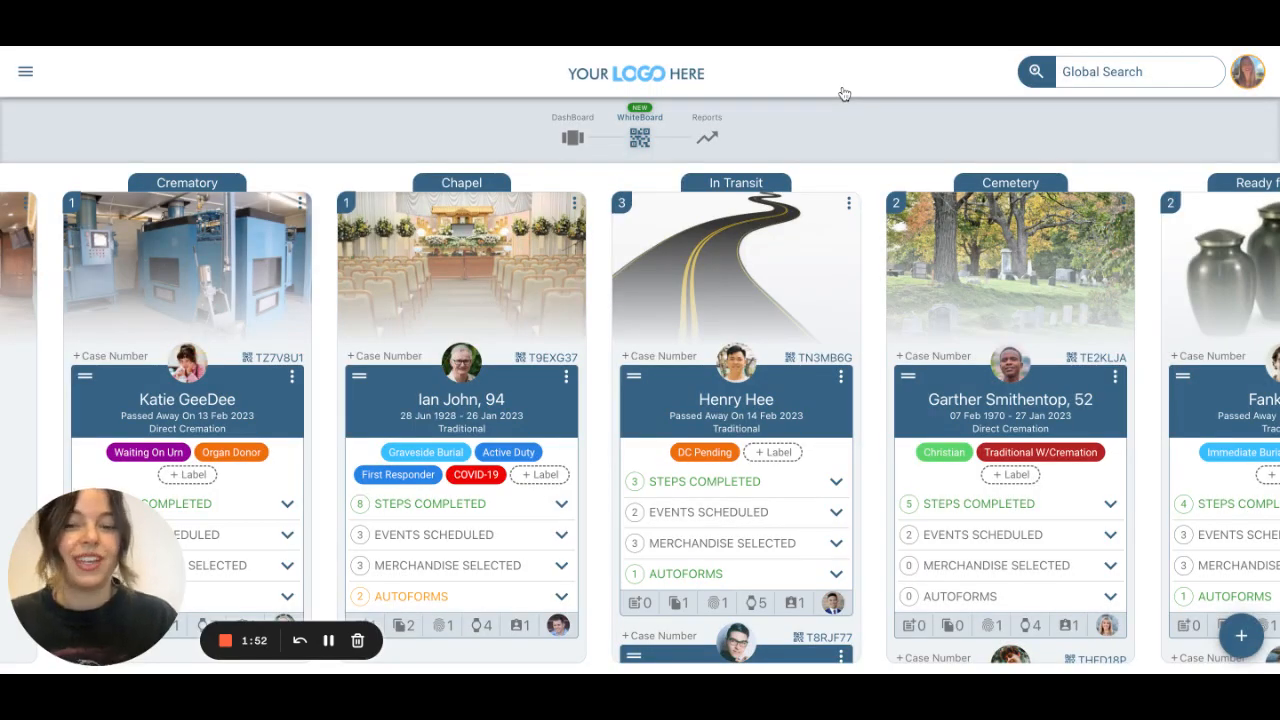